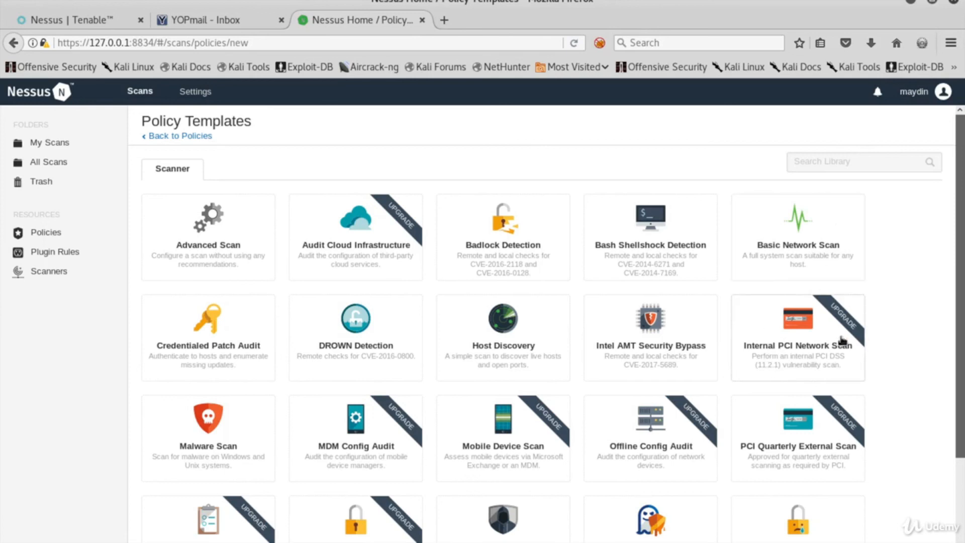
# Create a policy from the Advanced Scan template, named "myPolicy" with the description "Custom Policy".
pyautogui.scroll(-1, 777, 370)
pyautogui.scroll(-2, 777, 370)
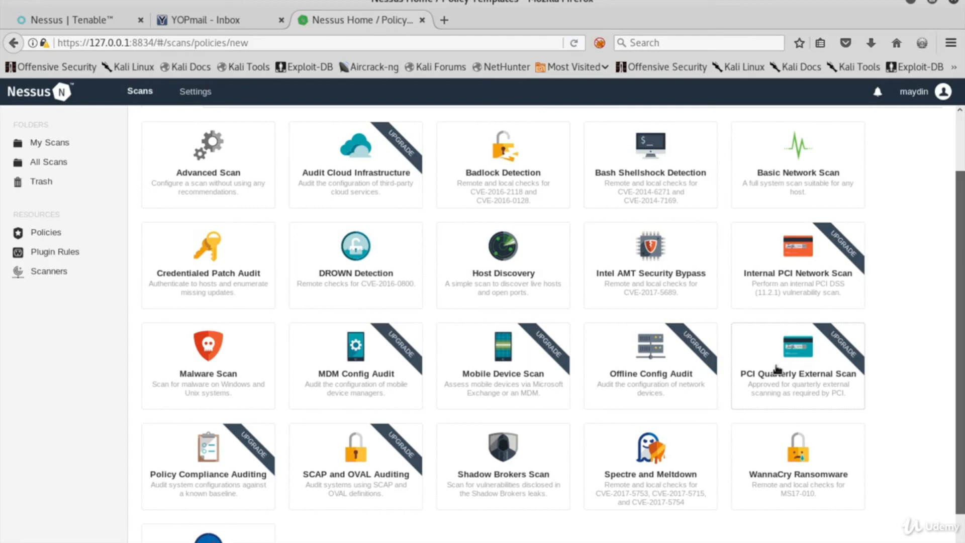
pyautogui.scroll(-2, 776, 369)
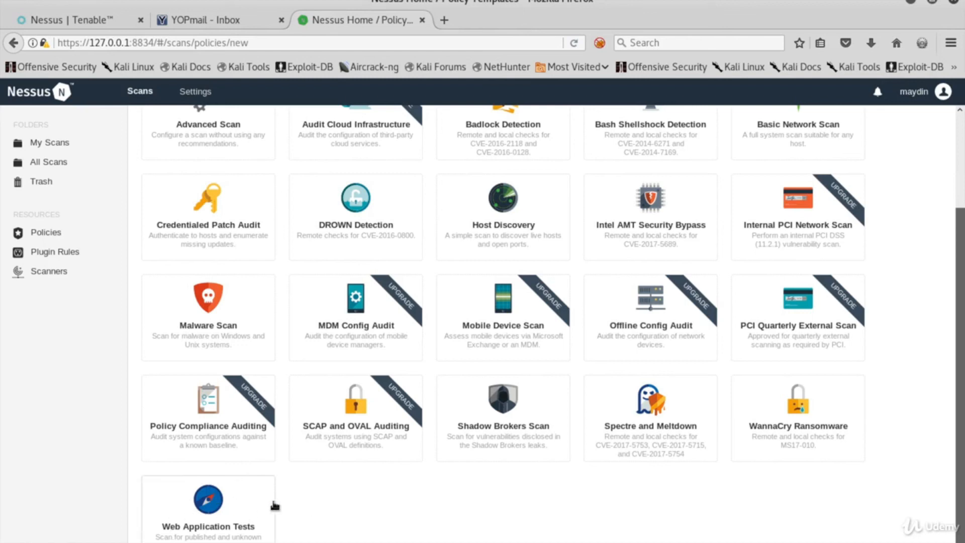
pyautogui.scroll(4, 276, 505)
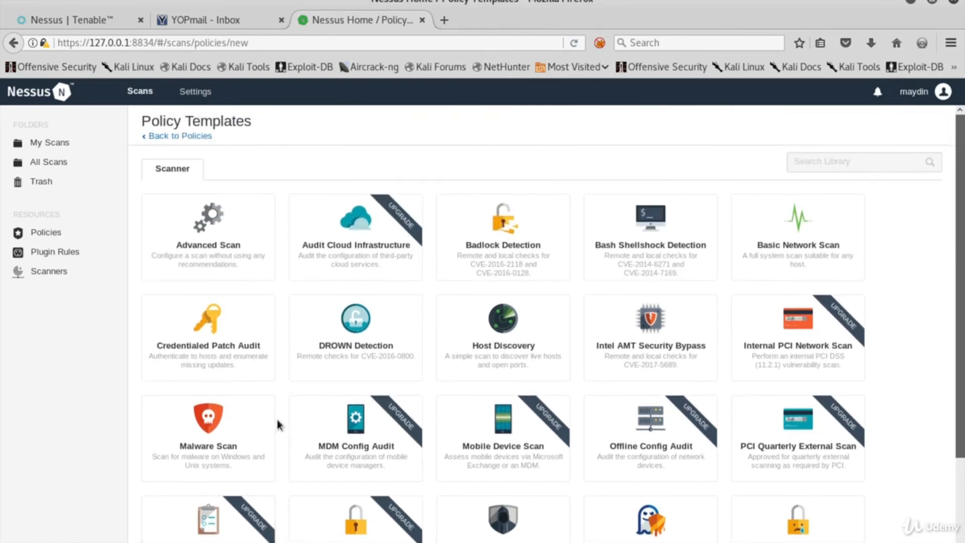
pyautogui.click(221, 239)
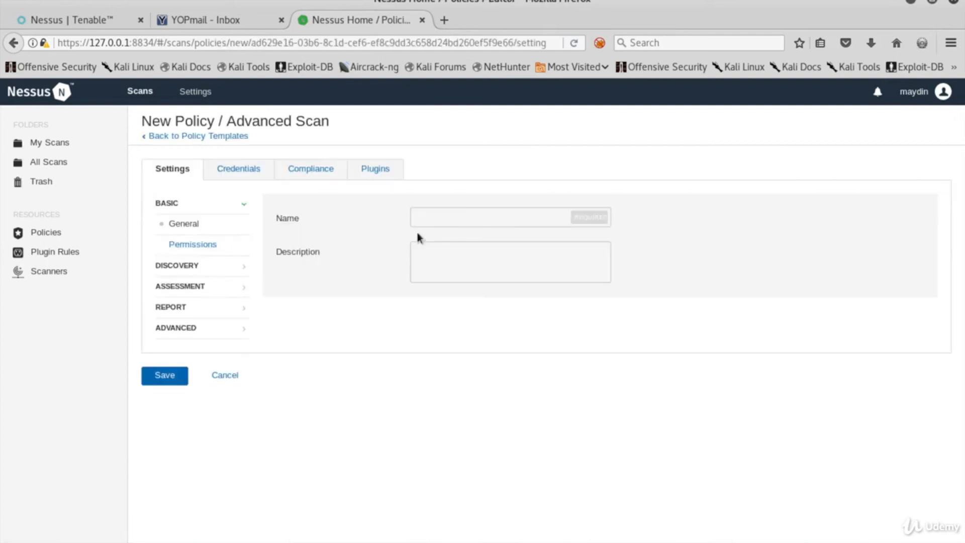
pyautogui.click(446, 219)
pyautogui.write('my')
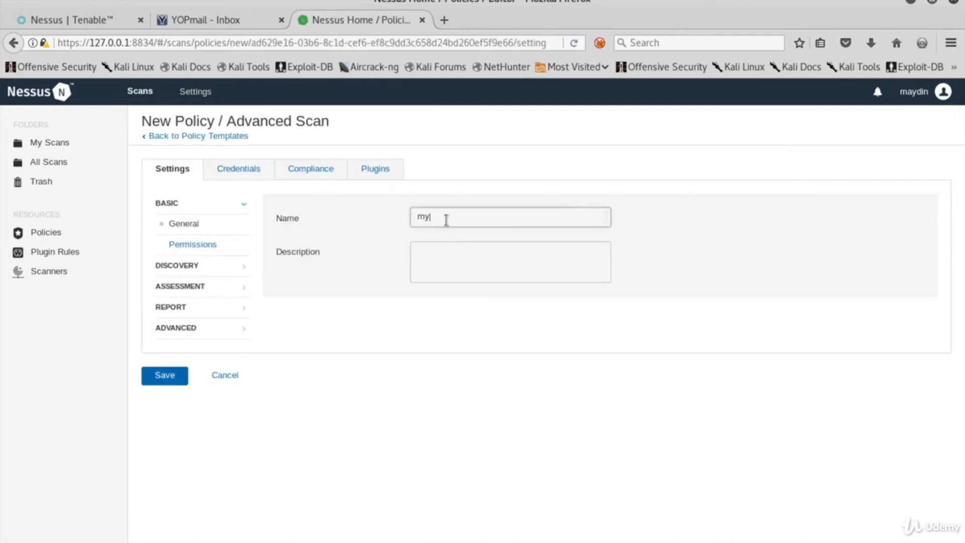
pyautogui.write('Policy')
pyautogui.click(464, 252)
pyautogui.write('qustom Policy')
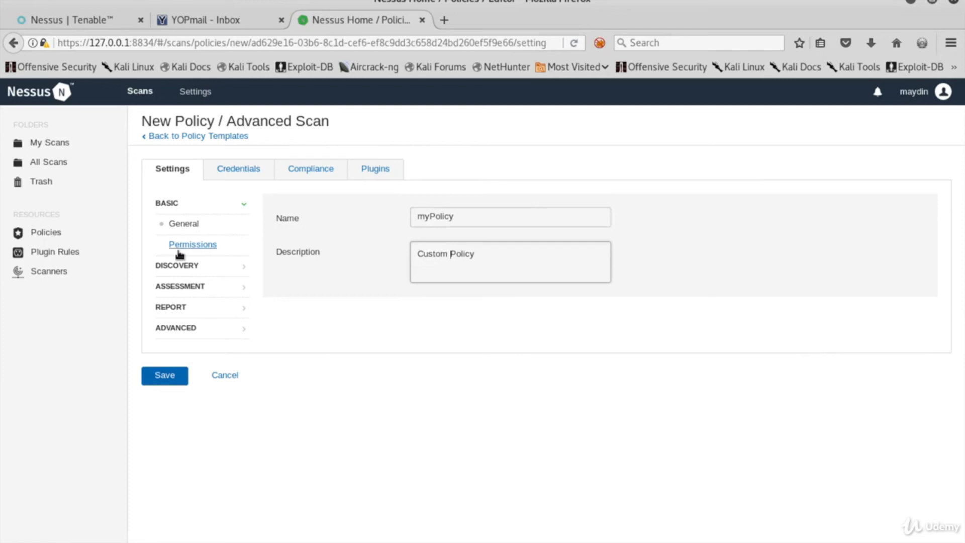
# Turn off pinging the remote host in the host discovery settings, and select the port scan range value in the port scanning settings.
pyautogui.click(184, 266)
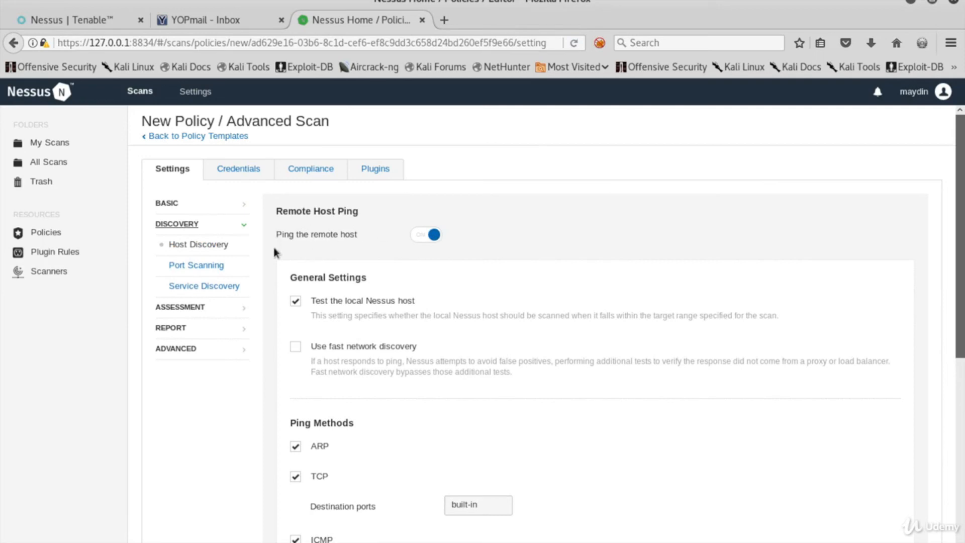
pyautogui.click(434, 236)
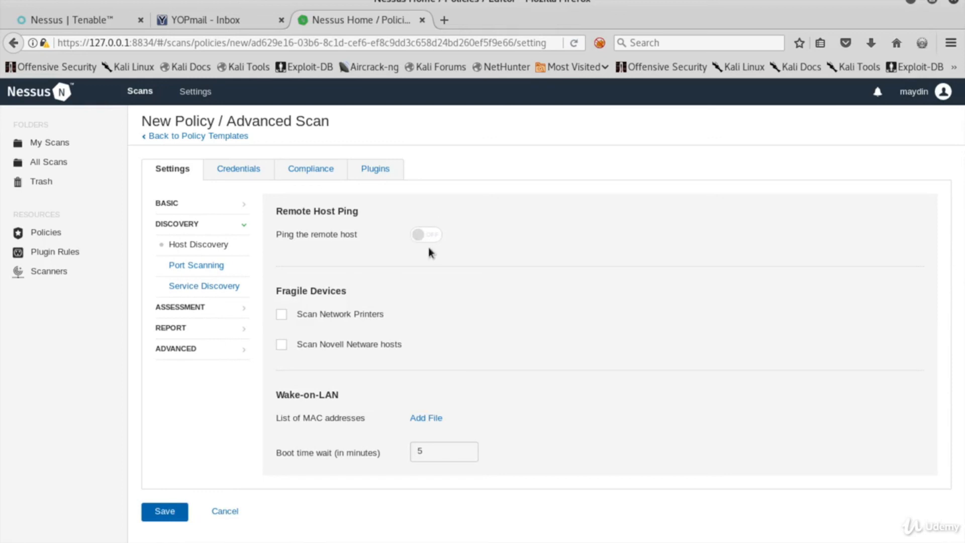
pyautogui.click(208, 267)
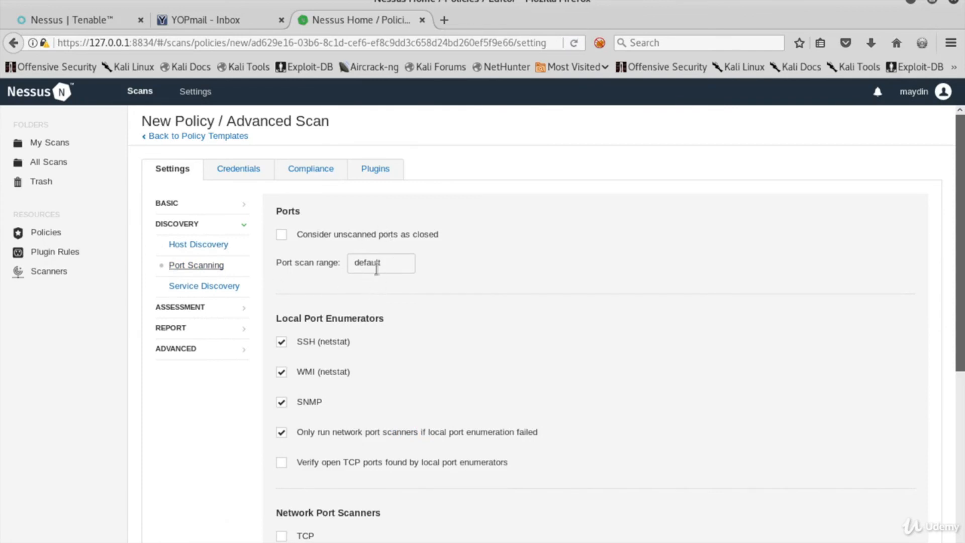
pyautogui.moveTo(355, 262); pyautogui.dragTo(383, 263)
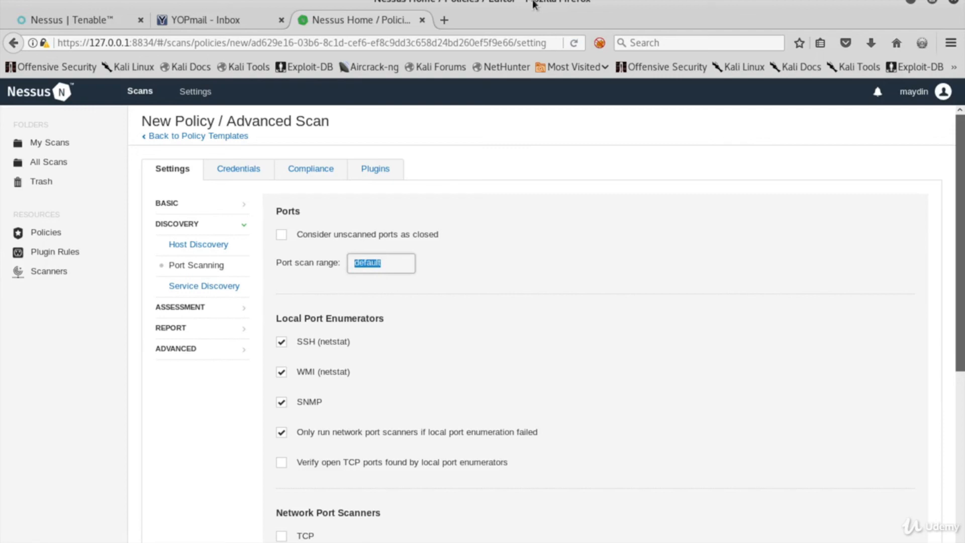
# Switch to the terminal and look up the Nessus port list file with "locate nessus-services".
pyautogui.doubleClick(305, 3)
pyautogui.click(502, 15)
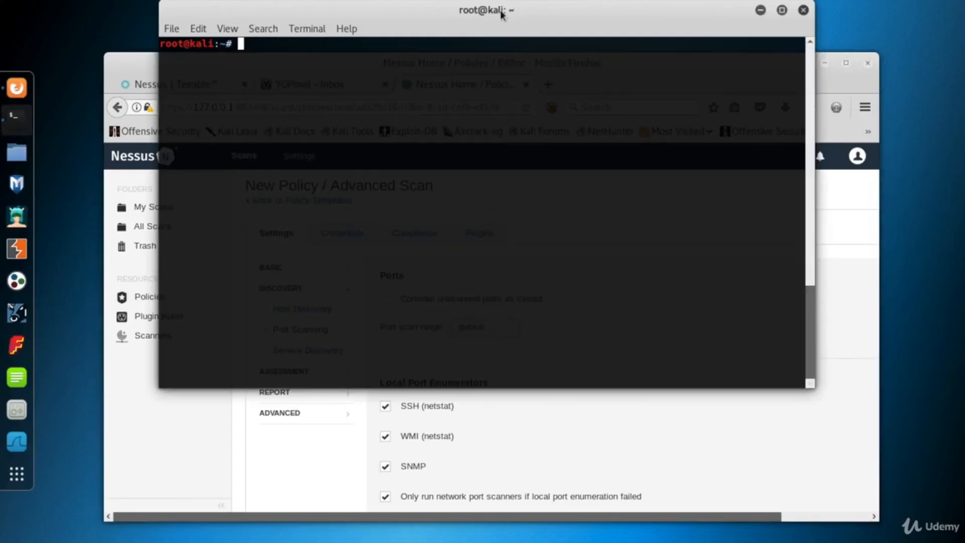
pyautogui.write('locate ness')
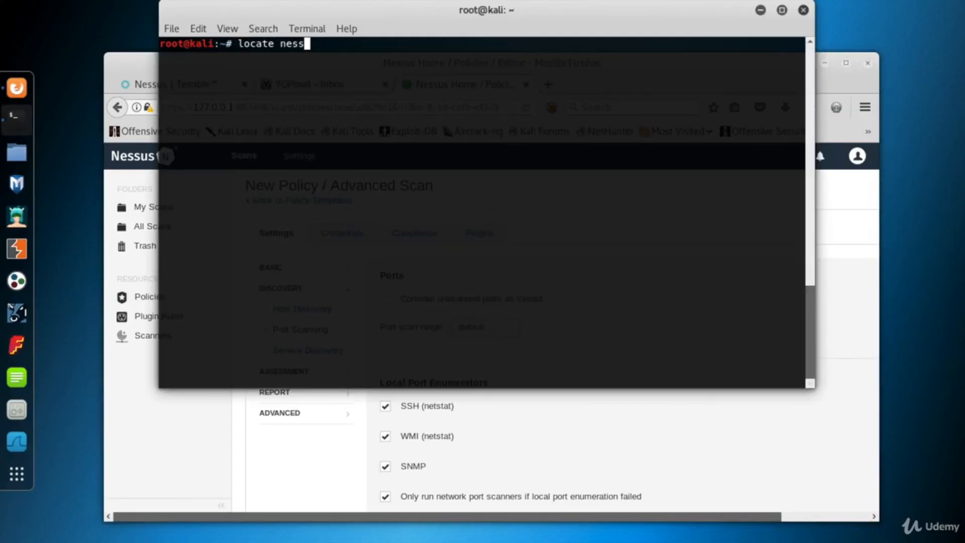
pyautogui.write('us-services')
pyautogui.press('Return')
# Search the whole file system with find / -name "nessus-services", and stop the search once the path is listed.
pyautogui.write('find')
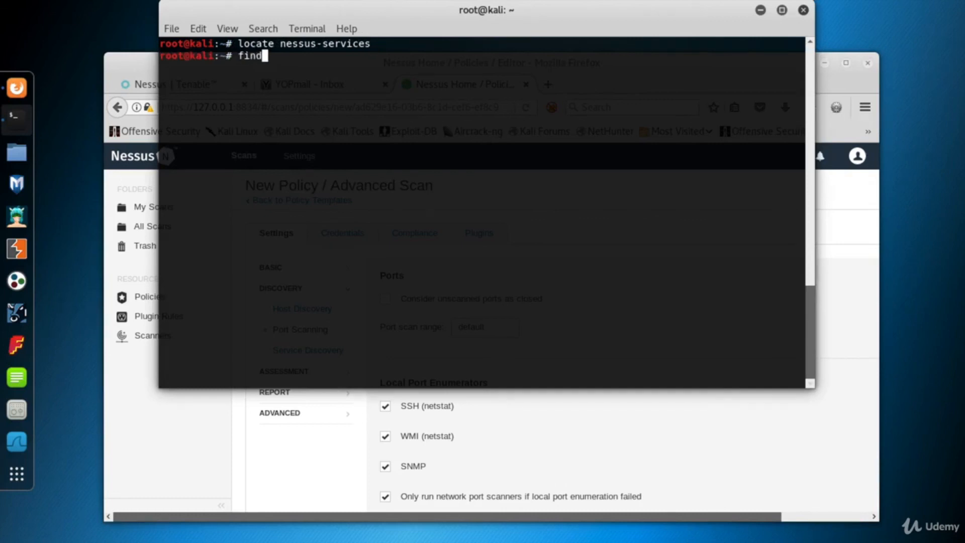
pyautogui.write(' / -name ""')
pyautogui.press('Left')
pyautogui.write('nessus')
pyautogui.write('-services')
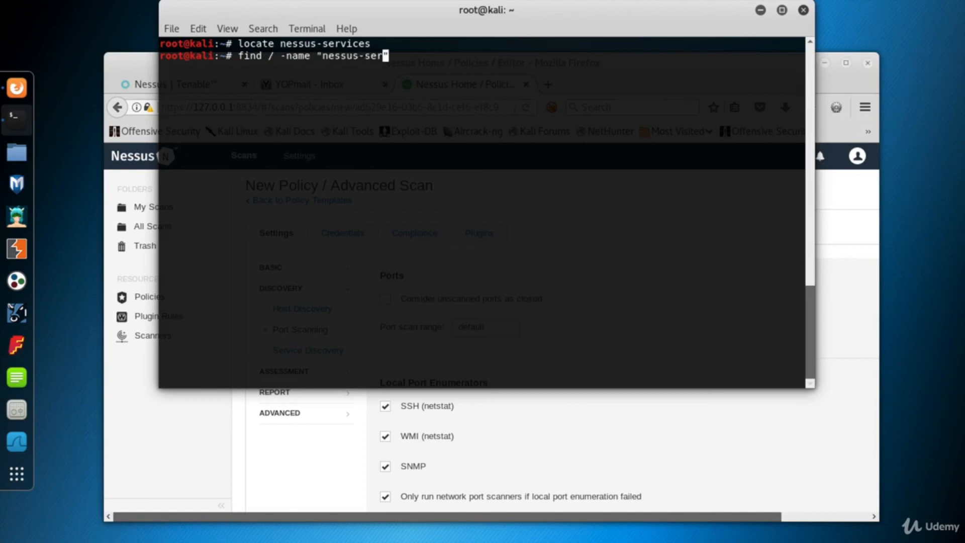
pyautogui.press('Return')
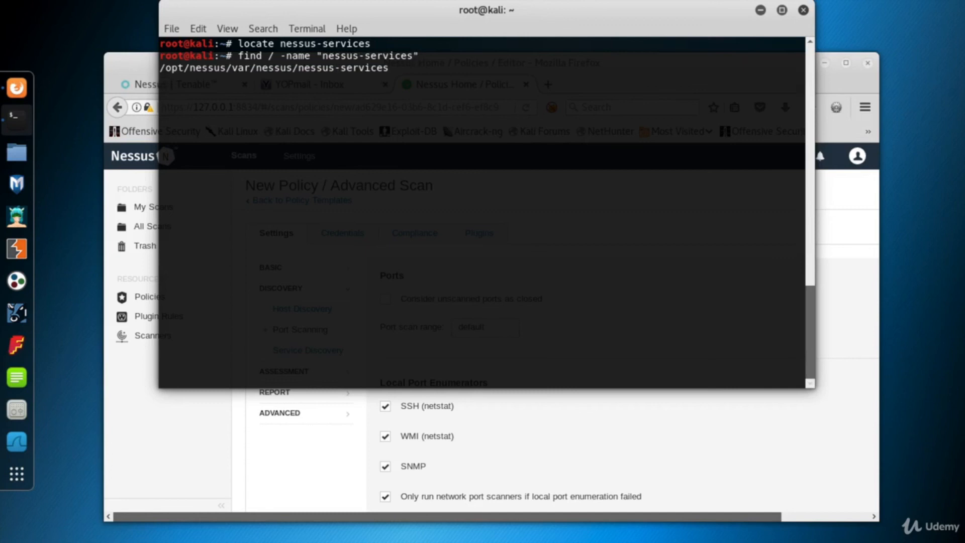
pyautogui.hotkey('ctrl', 'c')
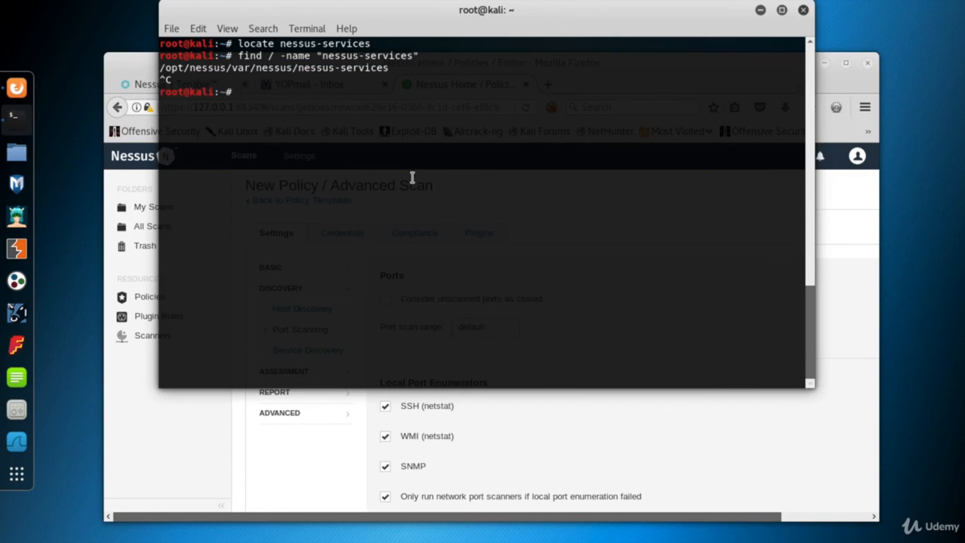
# View /opt/nessus/var/nessus/nessus-services with less, read through the services and ports, and quit the viewer.
pyautogui.write('less')
pyautogui.moveTo(160, 68); pyautogui.dragTo(390, 68)
pyautogui.middleClick(389, 67)
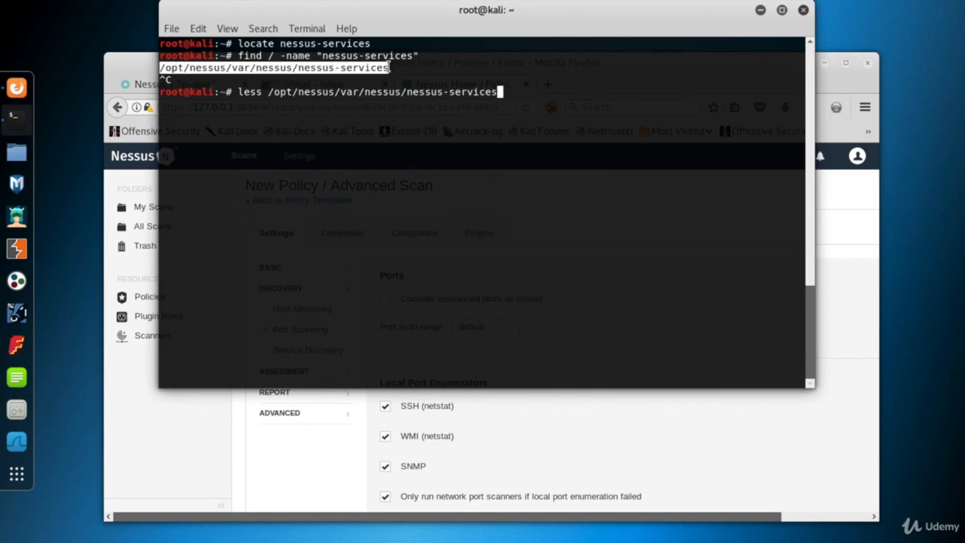
pyautogui.press('Return')
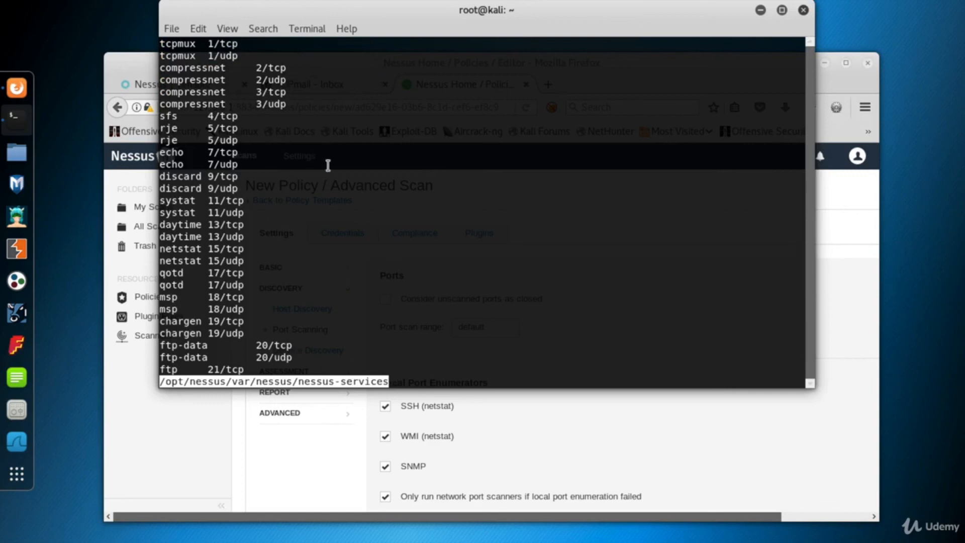
pyautogui.press('Down')
pyautogui.press('Down')
pyautogui.press('Down')
pyautogui.press('Down')
pyautogui.press('Down')
pyautogui.press('Down')
pyautogui.press('Down')
pyautogui.press('Down')
pyautogui.press('Down')
pyautogui.press('Down')
pyautogui.press('Down')
pyautogui.press('Down')
pyautogui.press('Down')
pyautogui.press('Down')
pyautogui.press('Down')
pyautogui.press('Down')
pyautogui.press('Down')
pyautogui.press('Down')
pyautogui.press('Down')
pyautogui.press('Down')
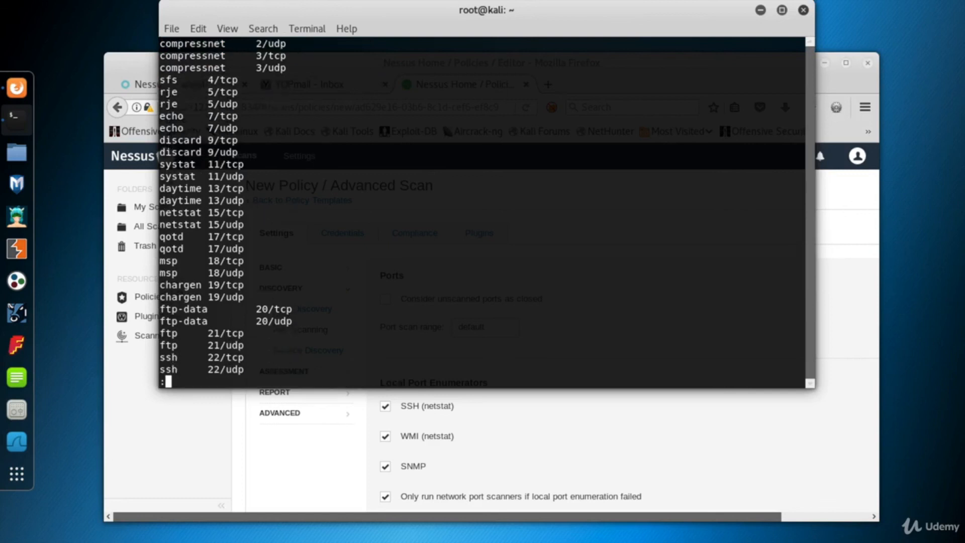
pyautogui.press('Down')
pyautogui.press('Down')
pyautogui.press('Down')
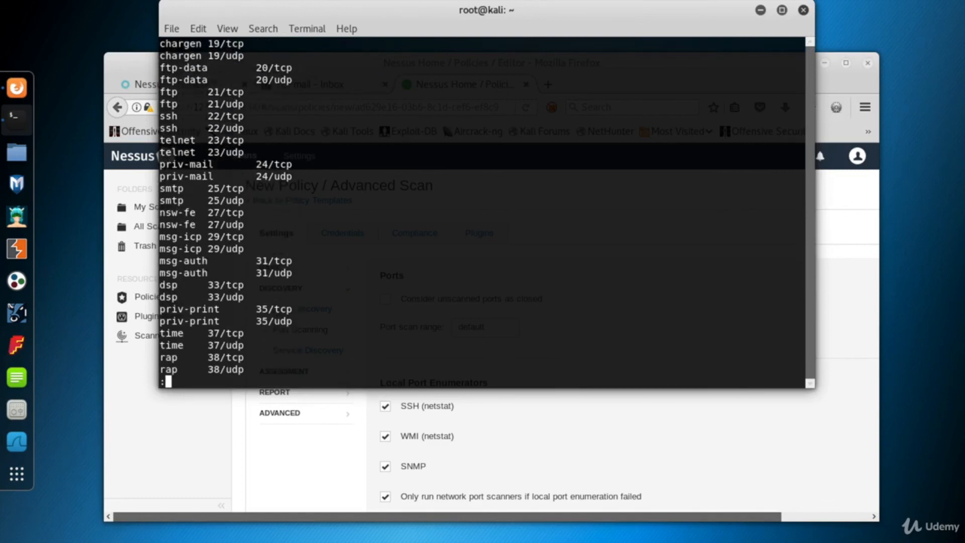
pyautogui.press('q')
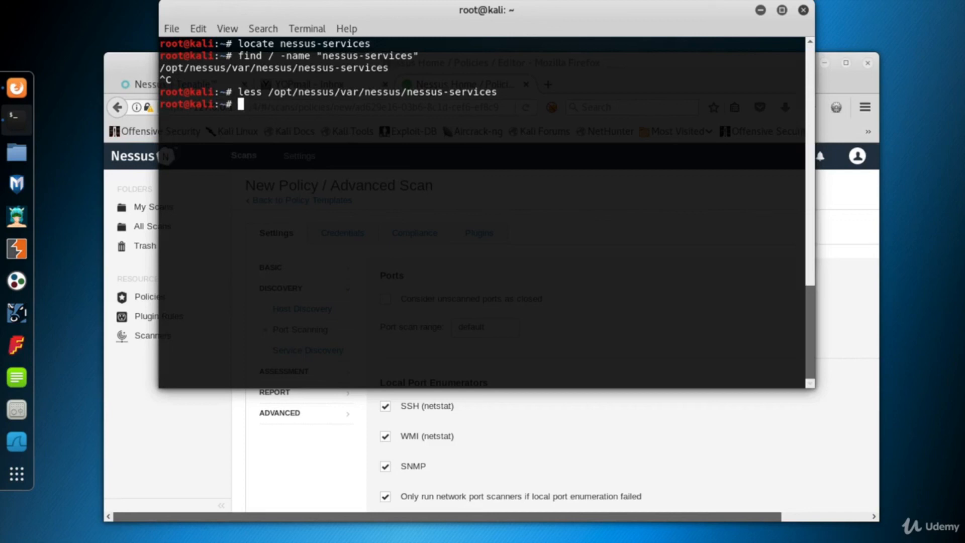
# Count the entries with "cat /opt/nessus/var/nessus/nessus-services |wc" and check the line count.
pyautogui.write('cat')
pyautogui.hotkey('ctrl', 'shift', 'v')
pyautogui.write('|wc')
pyautogui.press('Return')
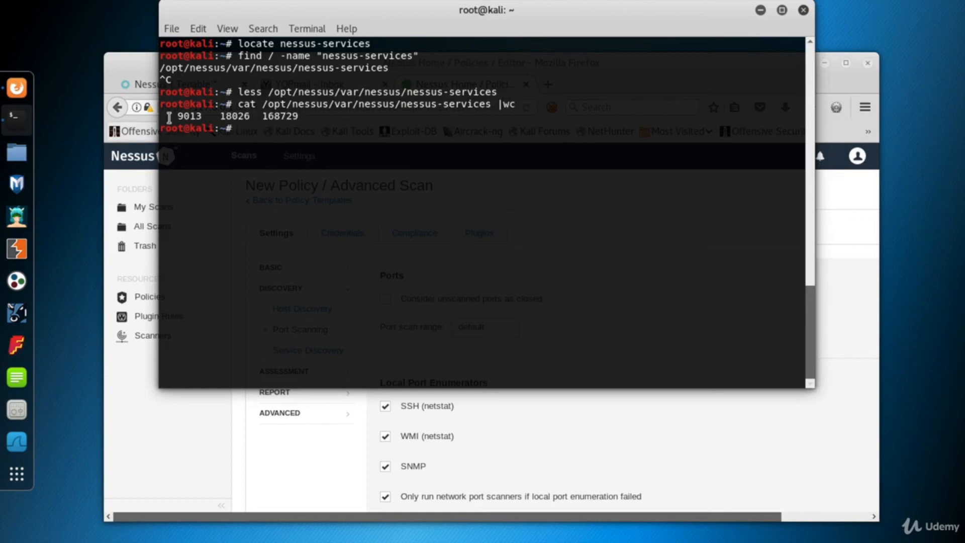
pyautogui.doubleClick(189, 116)
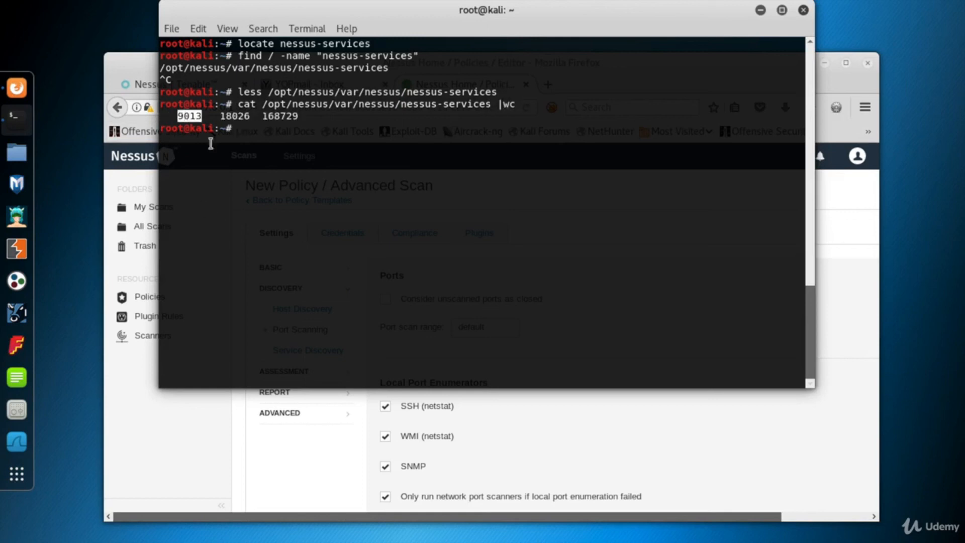
pyautogui.click(256, 132)
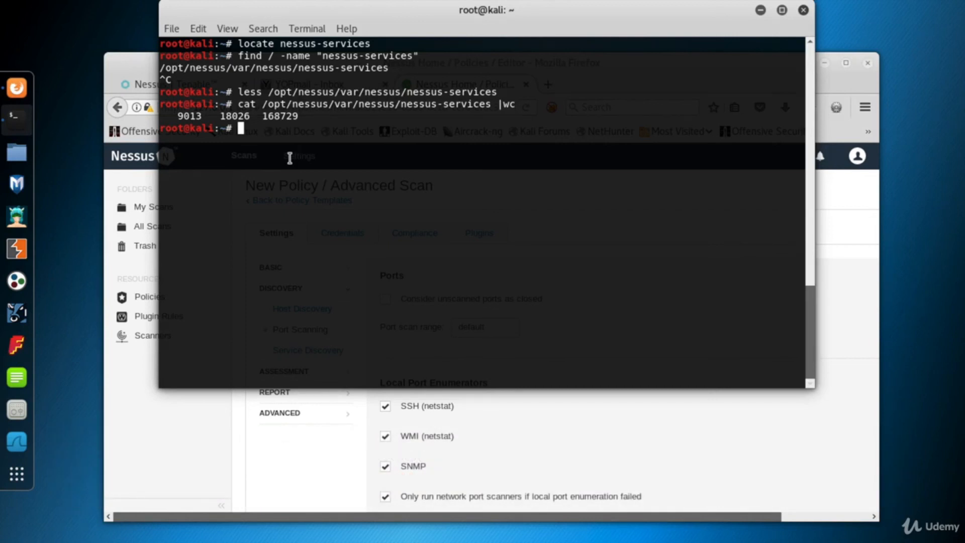
# Return to the Nessus policy in Firefox and set the port scan range to 1-65535.
pyautogui.hotkey('alt', 'Tab')
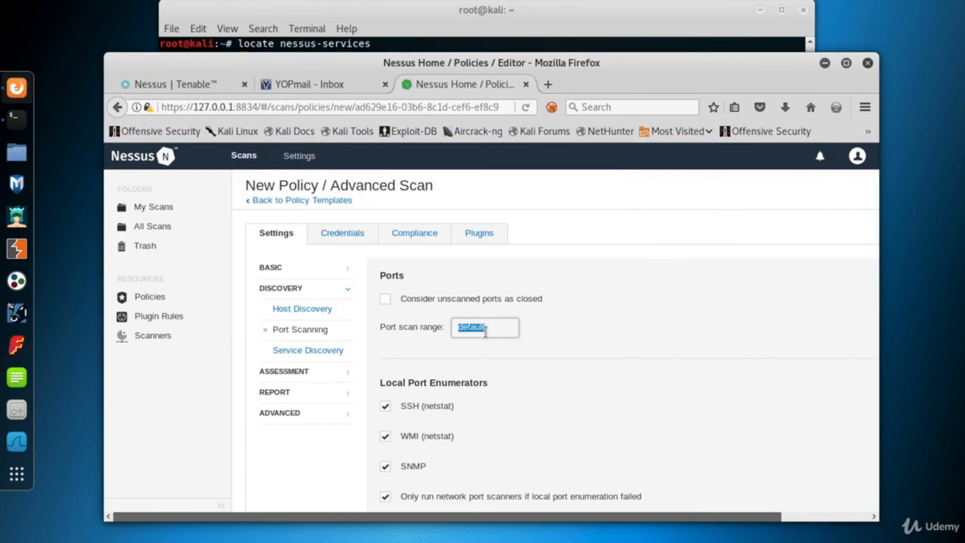
pyautogui.write('1-65535')
pyautogui.scroll(-3, 598, 345)
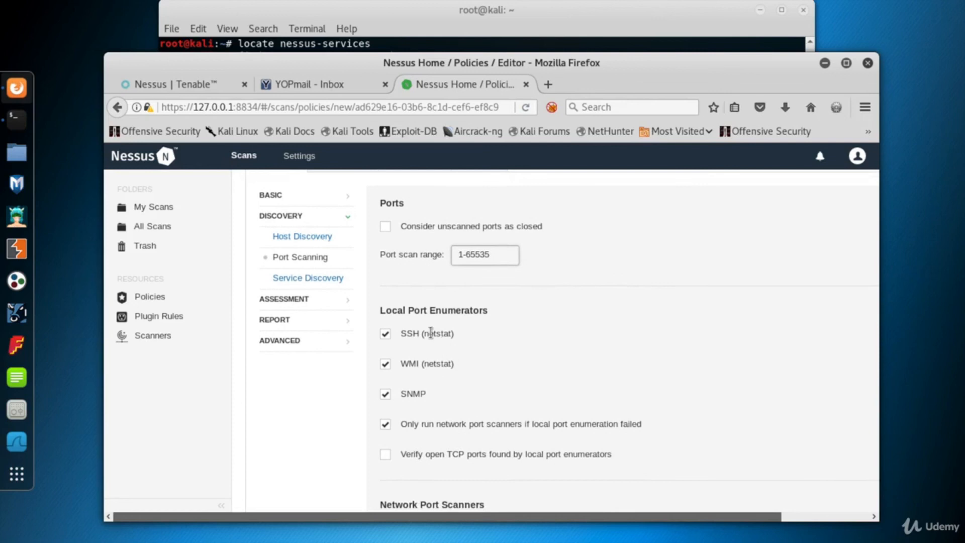
pyautogui.scroll(2, 428, 352)
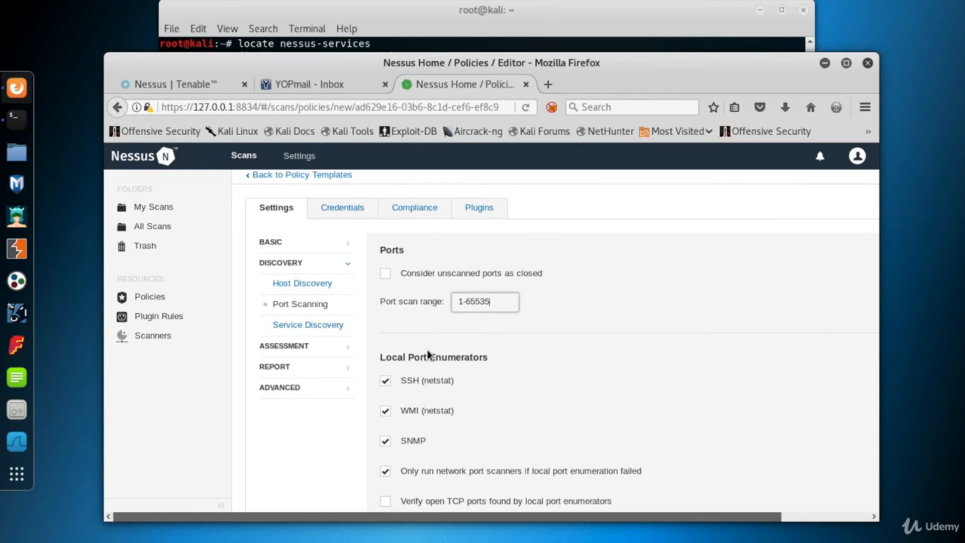
# Try out an SSH host credential entry in the policy's credentials and remove it again.
pyautogui.scroll(1, 428, 354)
pyautogui.click(343, 233)
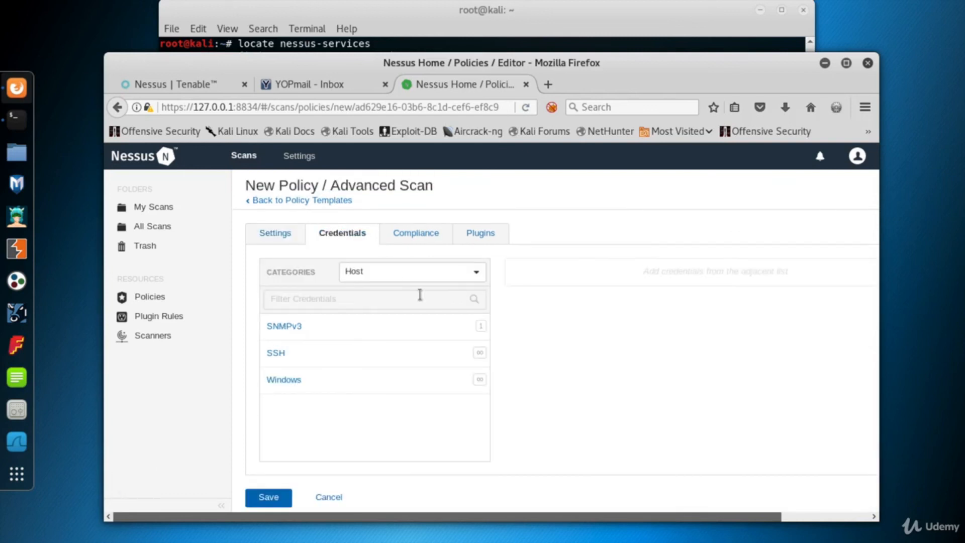
pyautogui.click(278, 353)
pyautogui.scroll(-2, 330, 360)
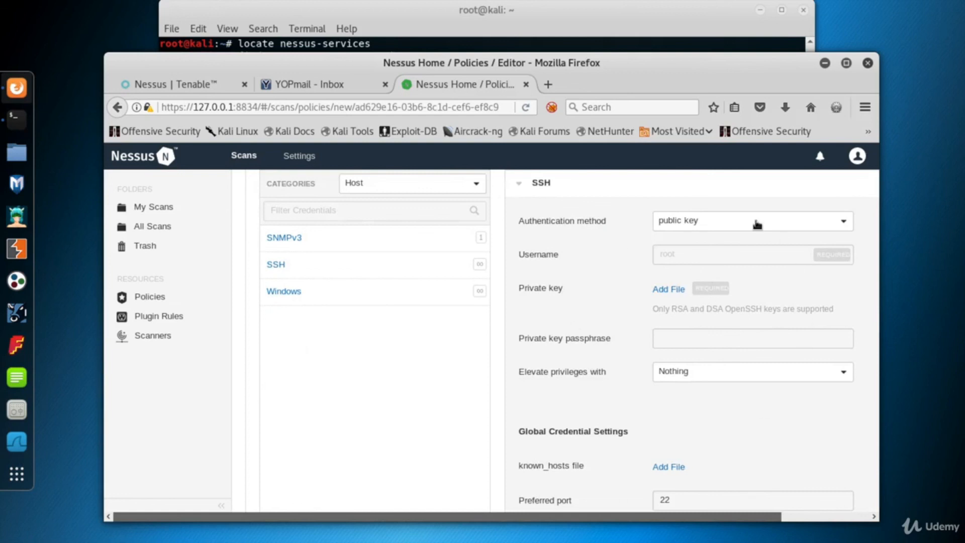
pyautogui.scroll(2, 671, 268)
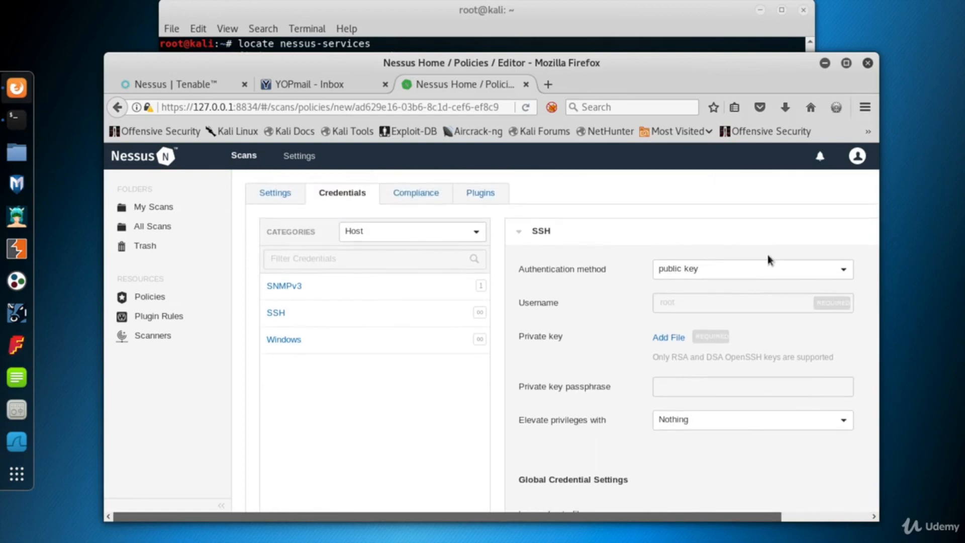
pyautogui.doubleClick(786, 64)
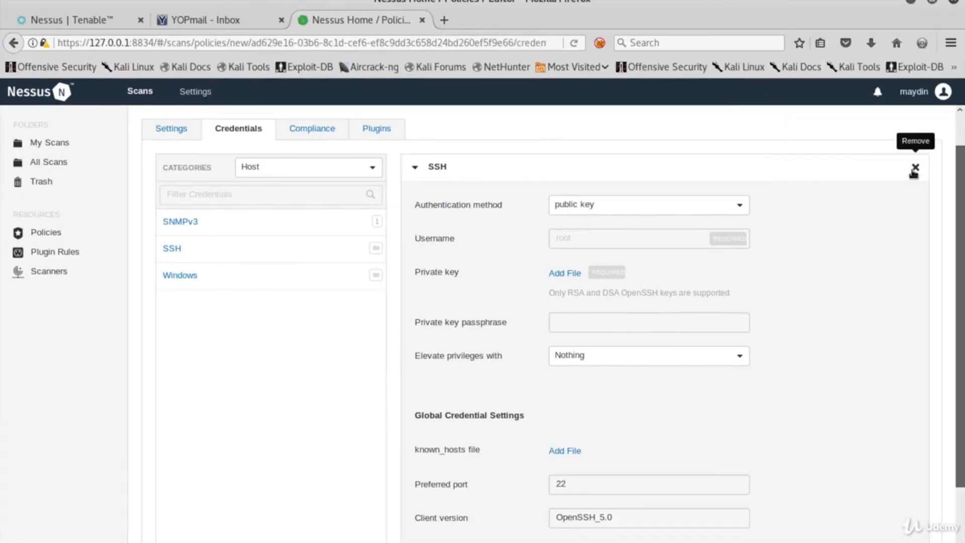
pyautogui.click(913, 170)
# Review the local port enumerators and the TCP, SYN and UDP network port scanner options in the port scanning settings.
pyautogui.click(165, 171)
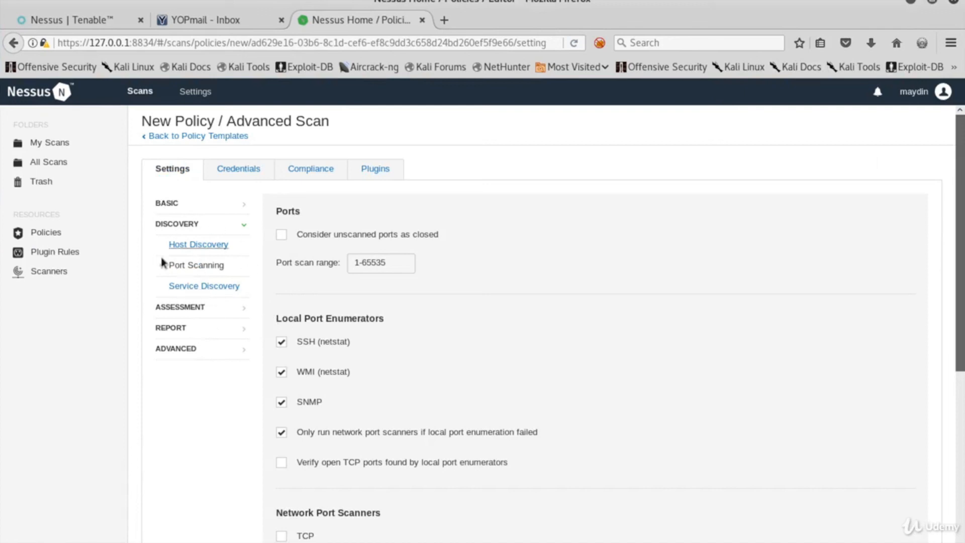
pyautogui.scroll(-4, 389, 325)
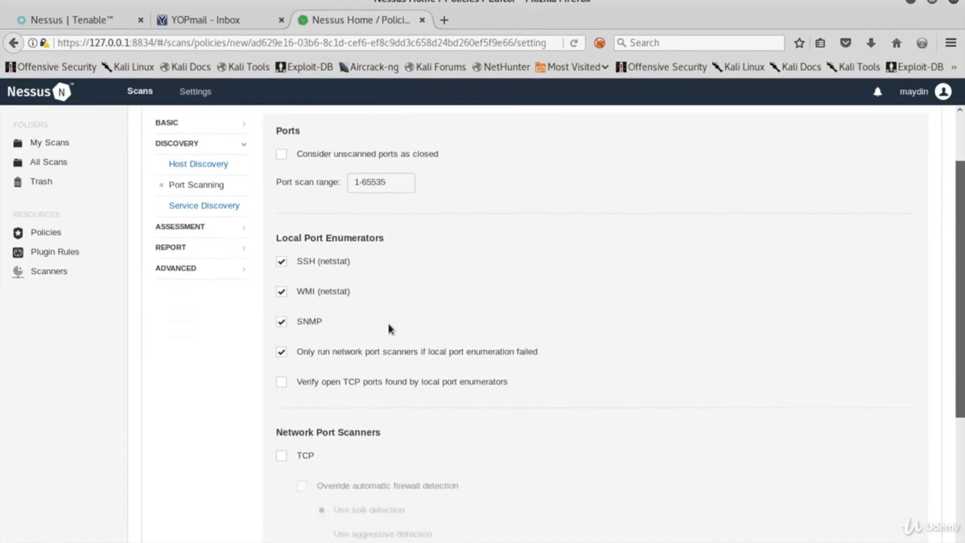
pyautogui.scroll(-3, 389, 327)
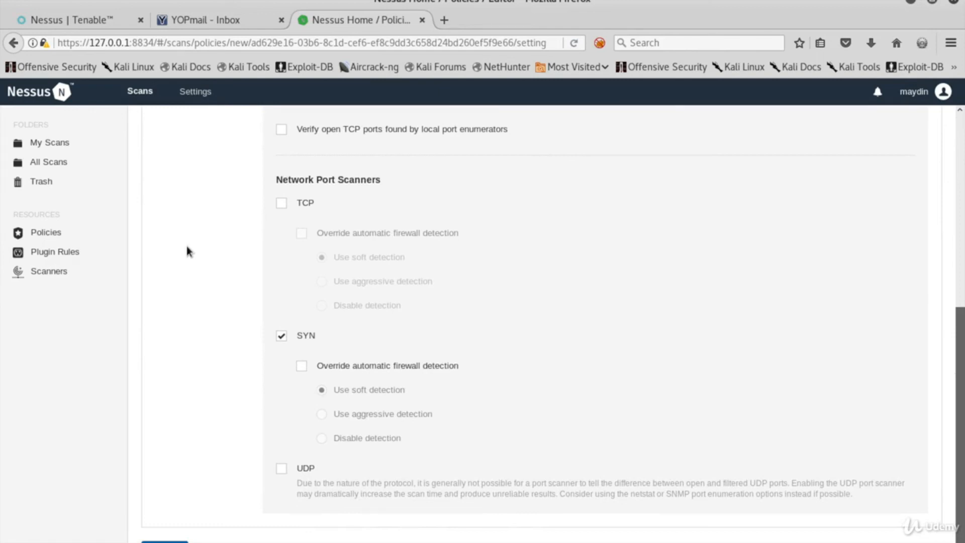
pyautogui.scroll(7, 185, 239)
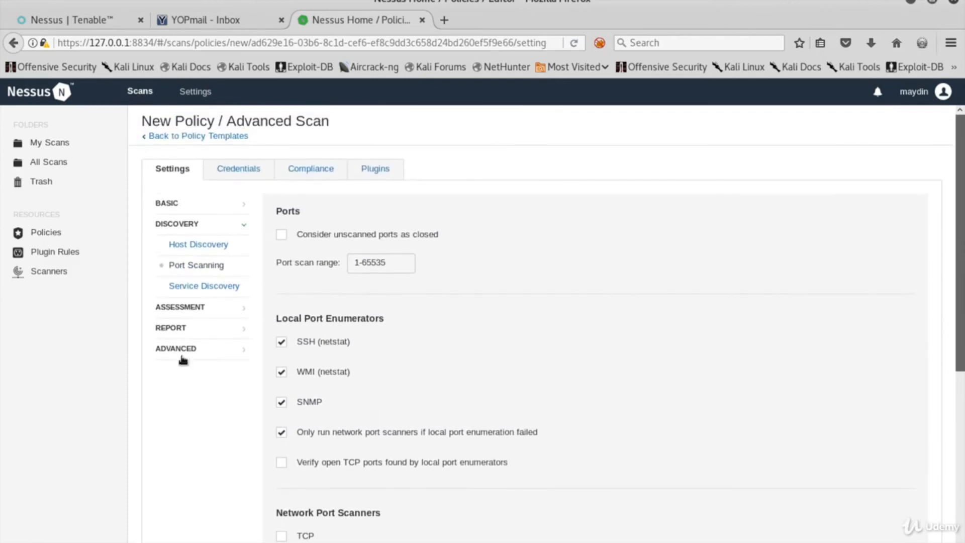
# In the policy's advanced settings, enable scanning IP addresses in a random order and set max simultaneous hosts per scan to 30.
pyautogui.click(182, 349)
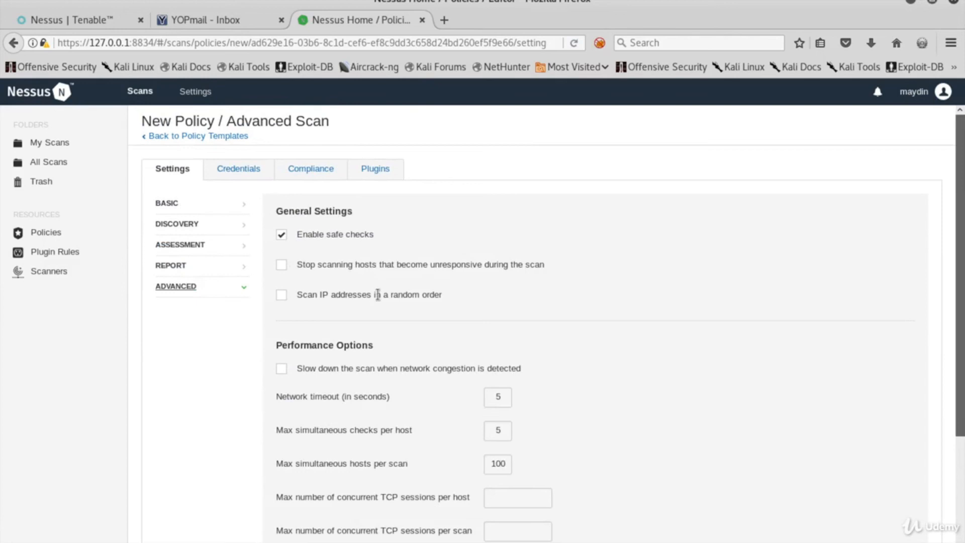
pyautogui.click(281, 295)
pyautogui.scroll(-1, 430, 303)
pyautogui.scroll(-1, 429, 303)
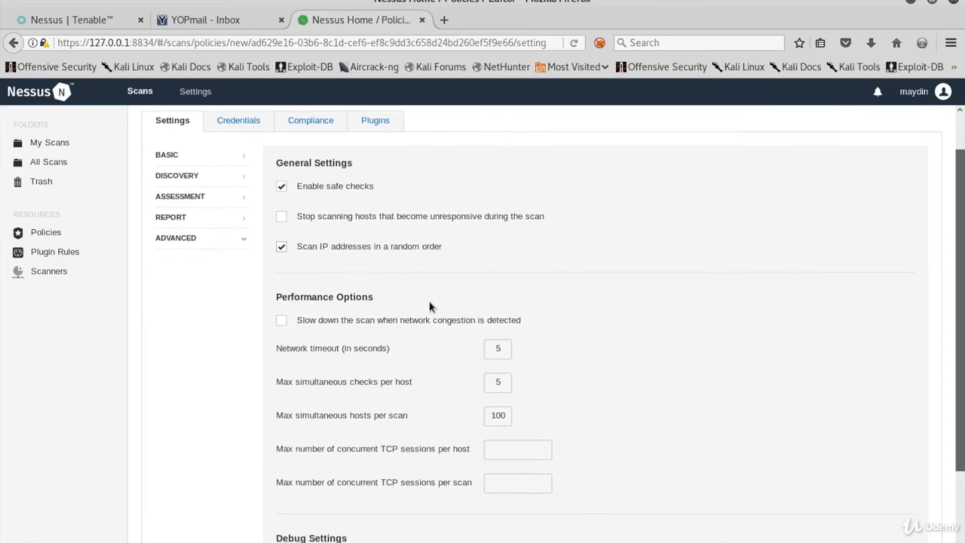
pyautogui.scroll(-1, 429, 302)
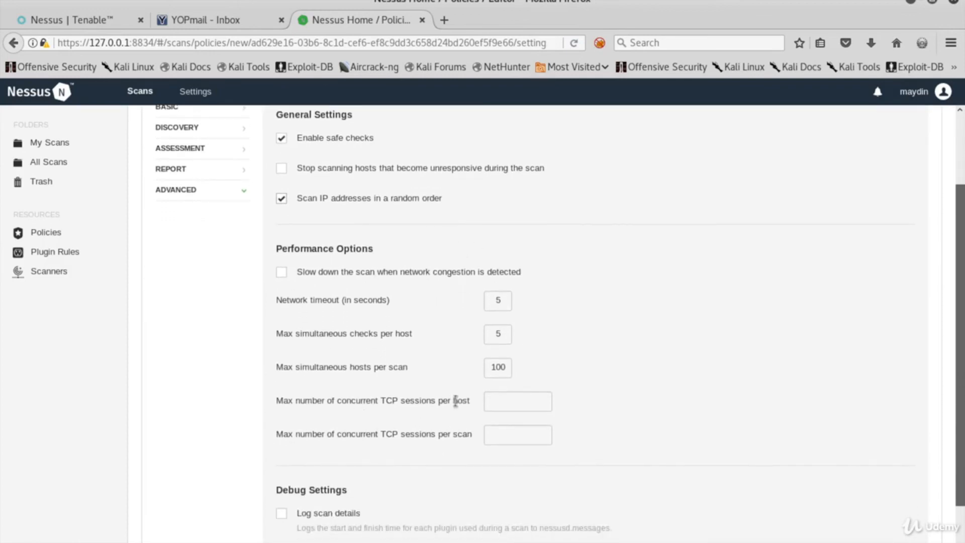
pyautogui.doubleClick(498, 367)
pyautogui.write('30')
# Limit the concurrent TCP sessions to 800 per host and 2000 per scan.
pyautogui.press('Tab')
pyautogui.write('800')
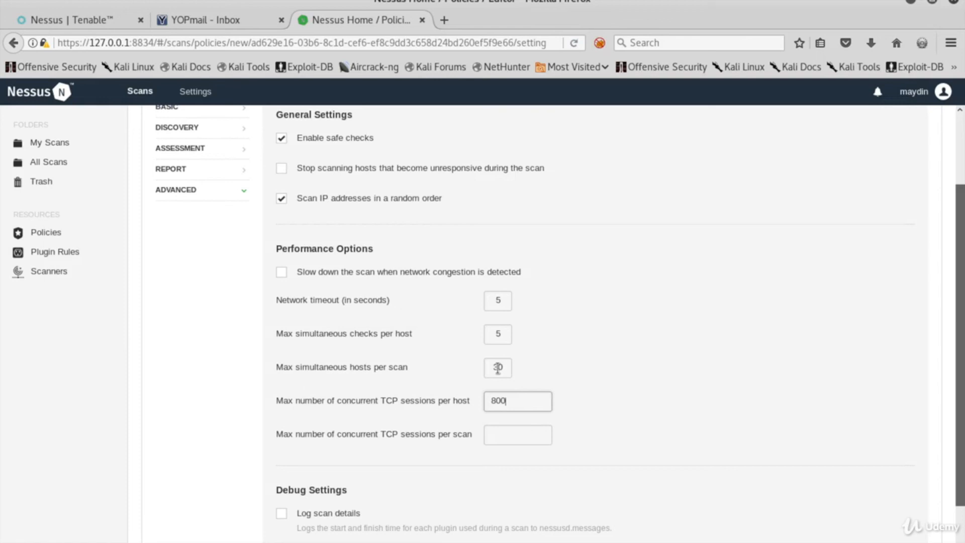
pyautogui.press('Tab')
pyautogui.write('2000')
pyautogui.press('Tab')
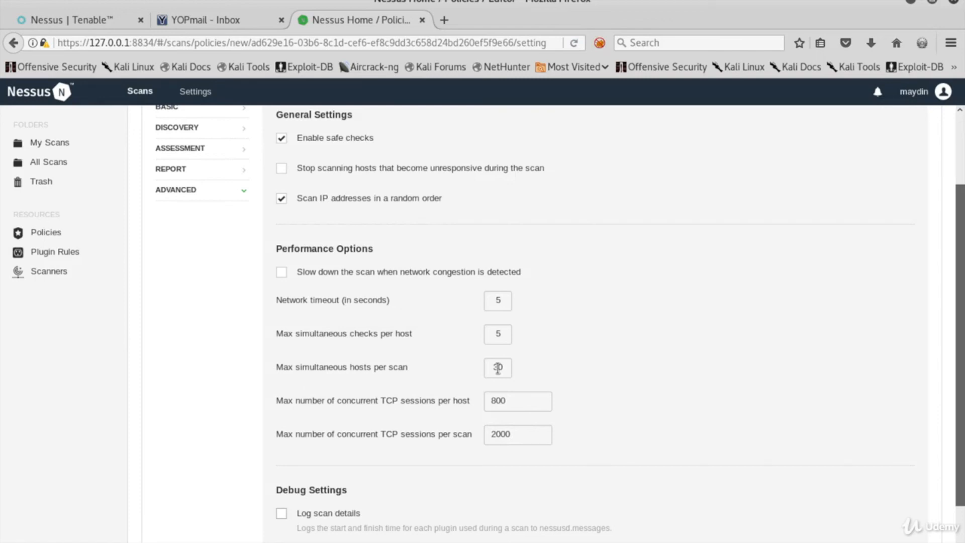
# Browse the policy's plugin families and disable the Arugizer Backdoor Detection plugin in the Backdoors family.
pyautogui.scroll(4, 498, 368)
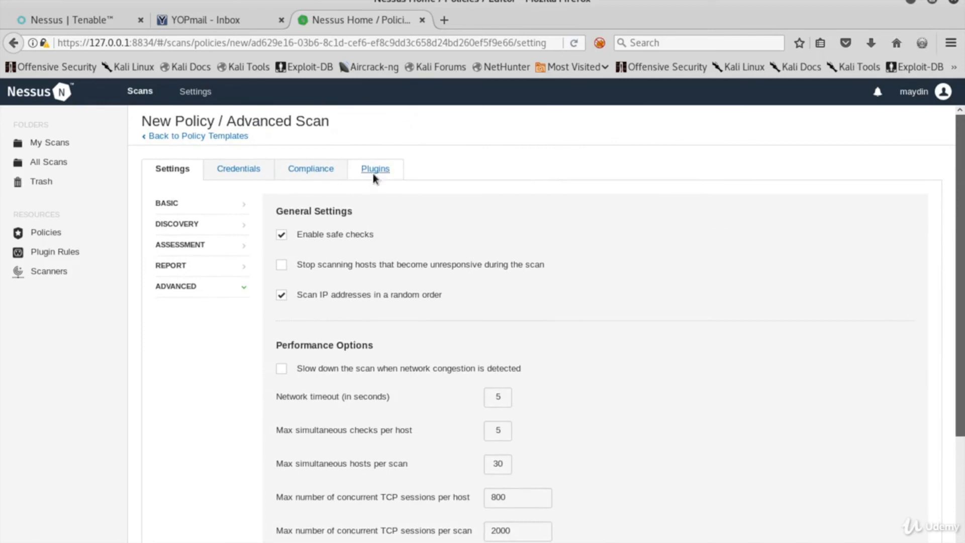
pyautogui.click(374, 173)
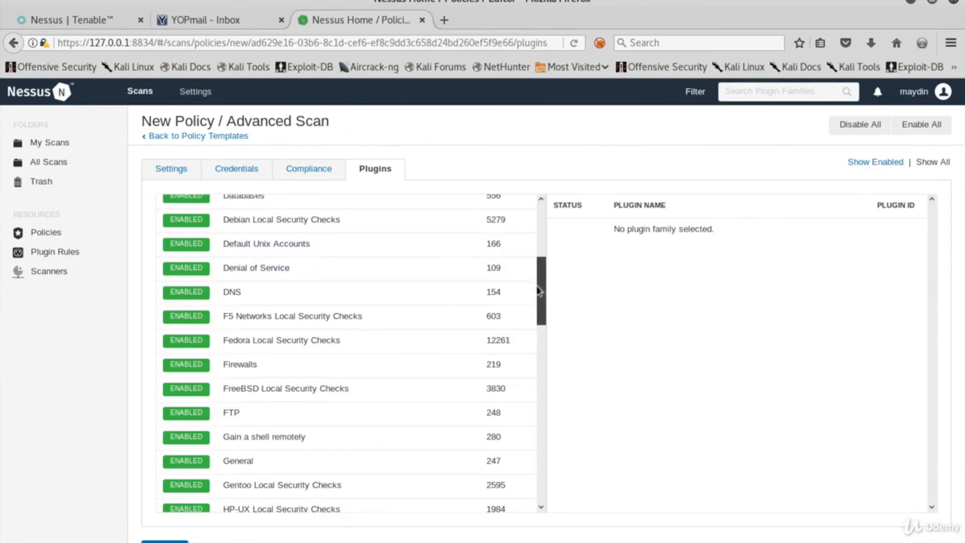
pyautogui.scroll(5, 542, 300)
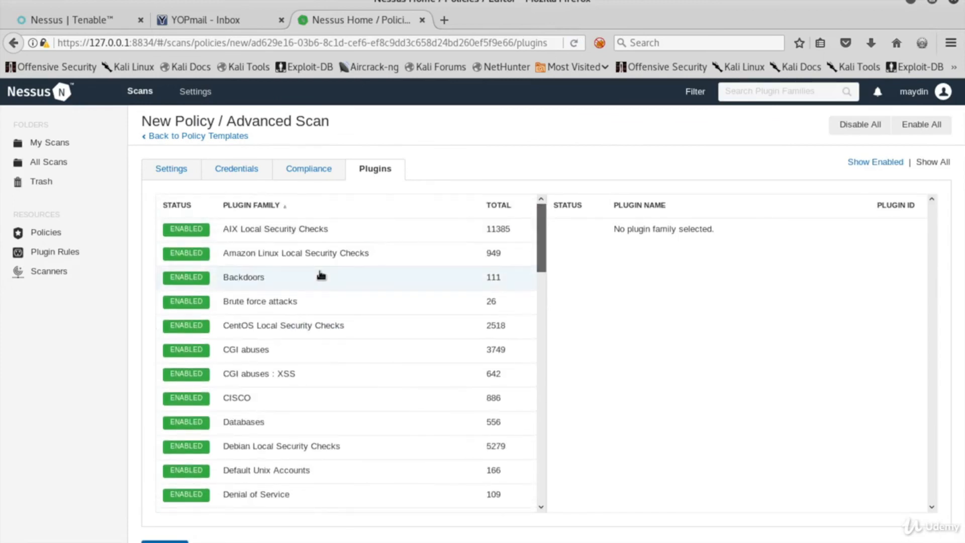
pyautogui.scroll(-6, 320, 276)
pyautogui.scroll(-5, 321, 276)
pyautogui.scroll(10, 320, 276)
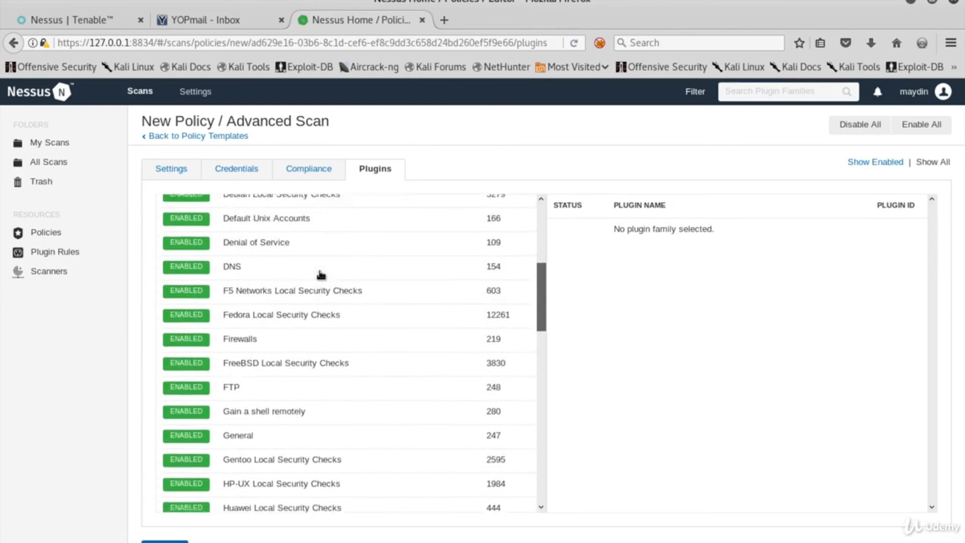
pyautogui.scroll(1, 320, 276)
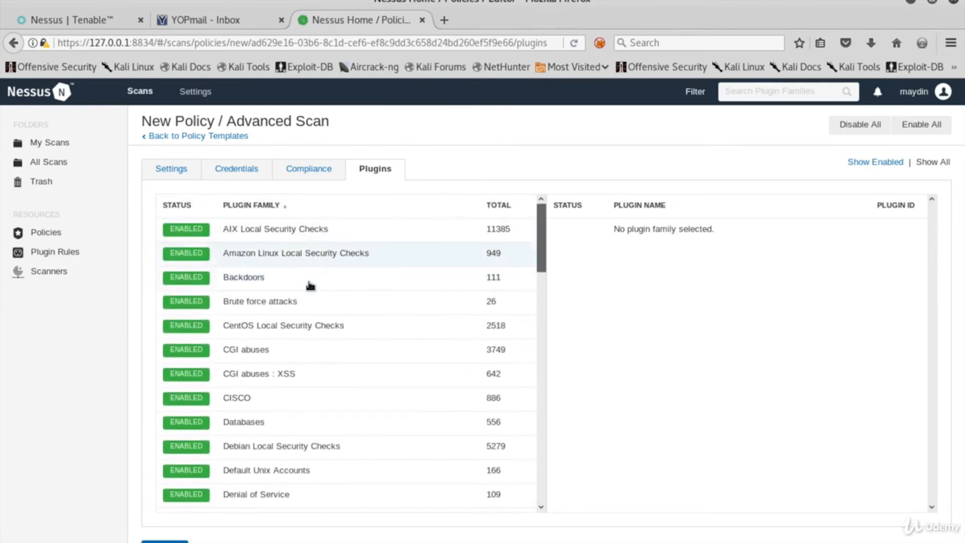
pyautogui.click(302, 283)
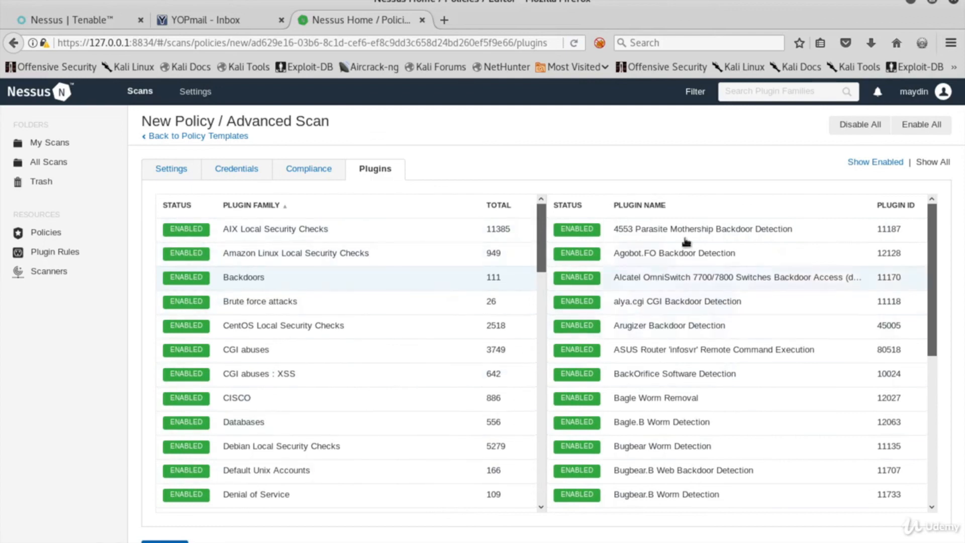
pyautogui.click(578, 327)
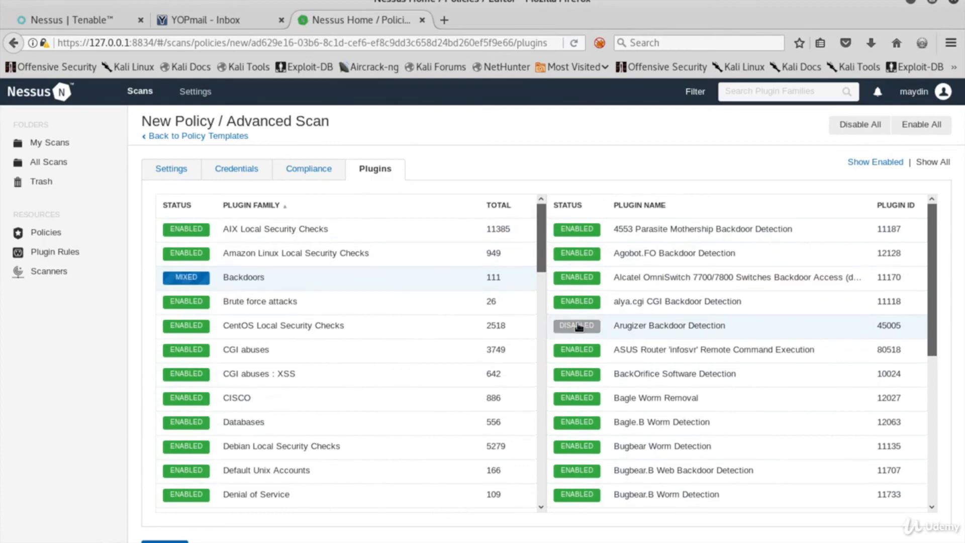
# Disable the entire Denial of Service plugin family and save the policy.
pyautogui.scroll(-4, 284, 310)
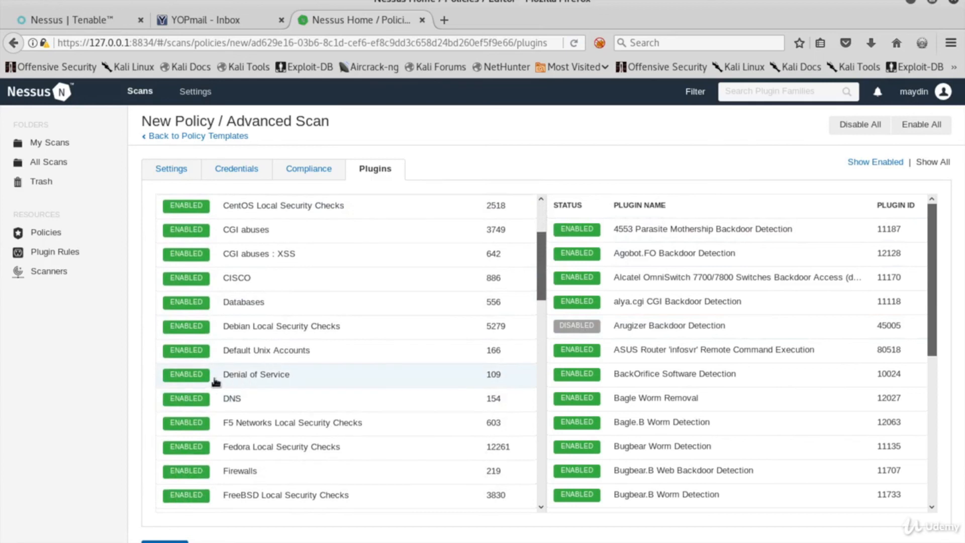
pyautogui.click(253, 379)
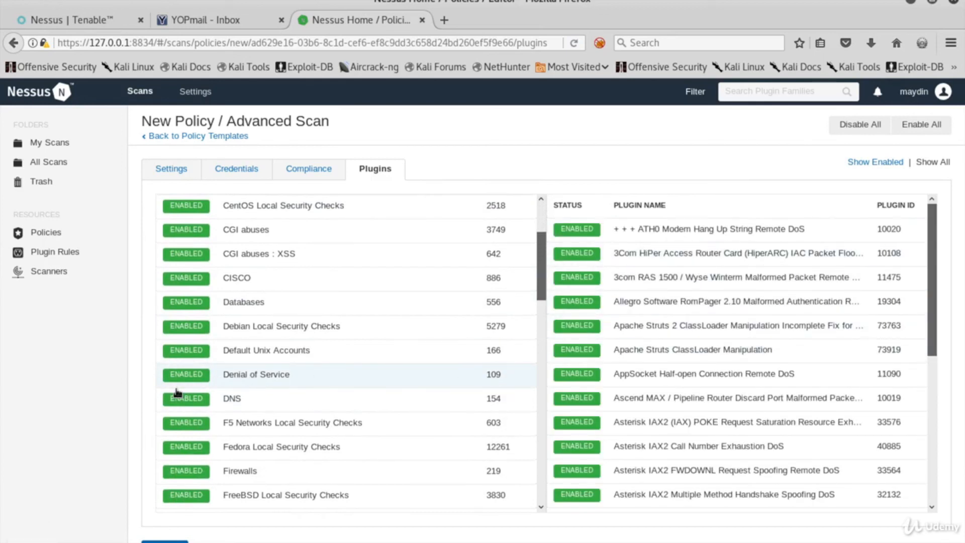
pyautogui.click(185, 375)
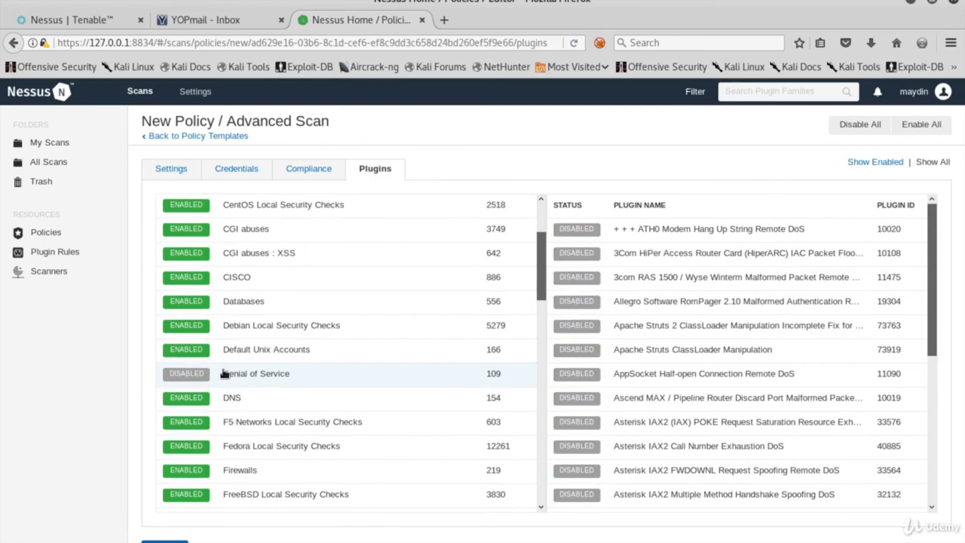
pyautogui.scroll(-3, 225, 373)
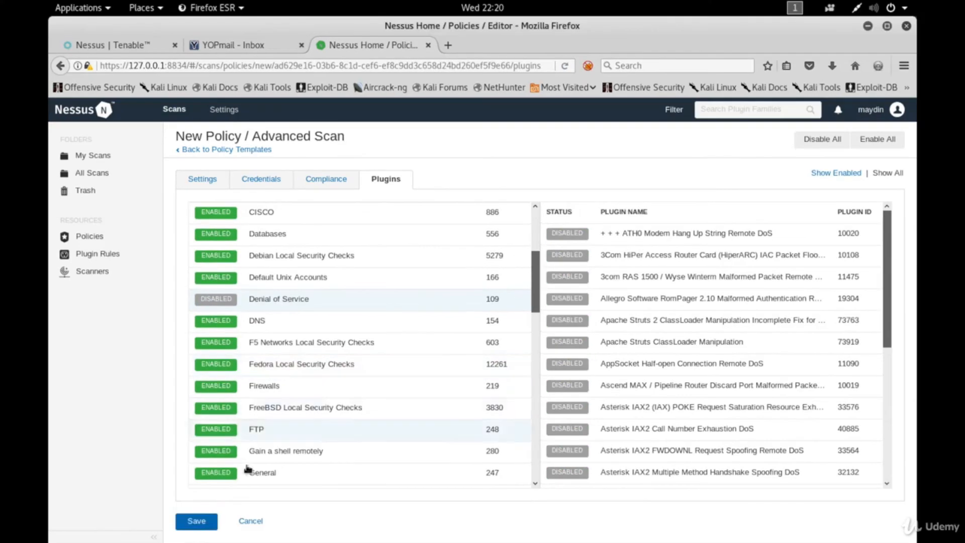
pyautogui.click(155, 541)
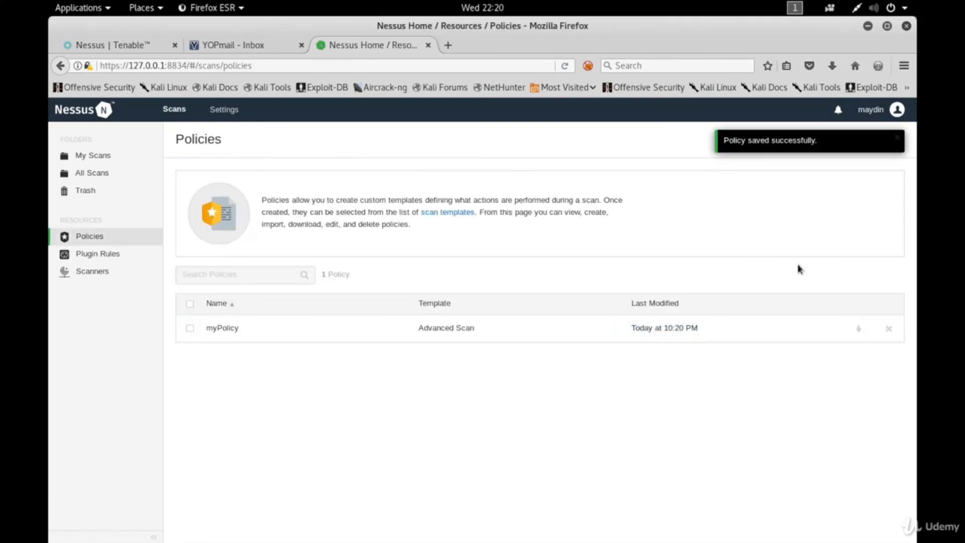